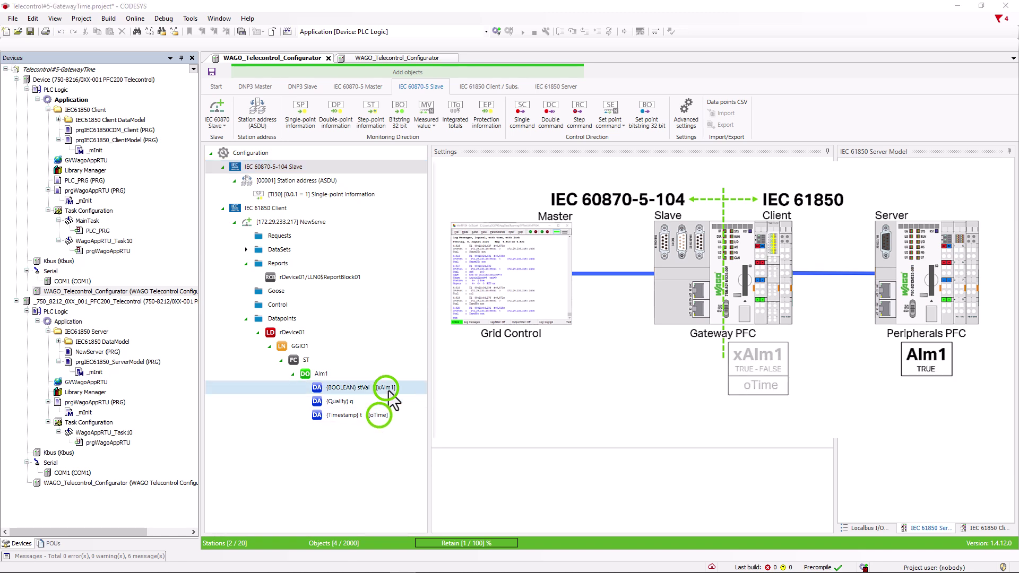
- Write the value TRUE to the variable Alm1 in the online GVWagoAppRTU list of the IEC 61850 server controller
left_click(365, 195)
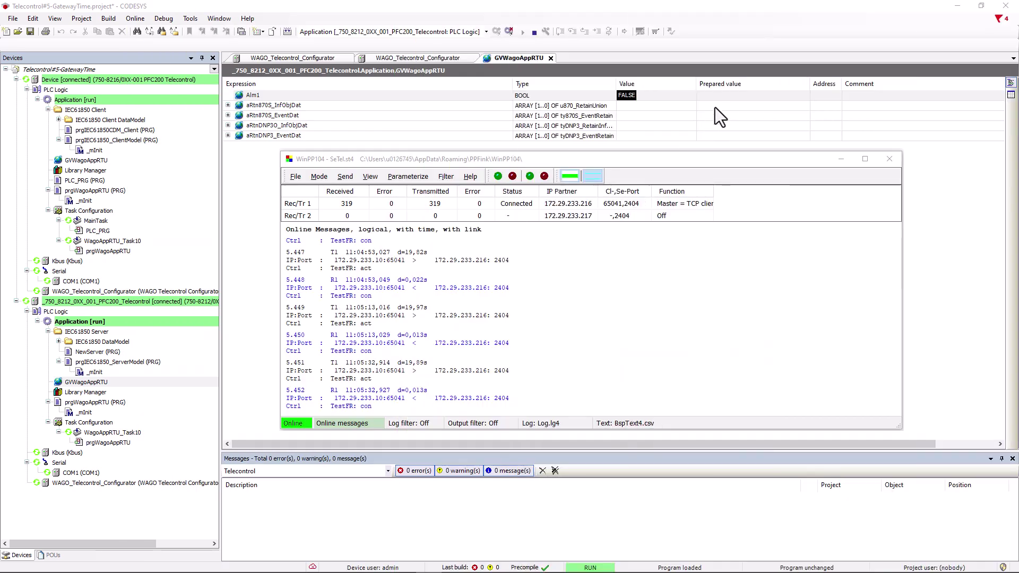
left_click(724, 97)
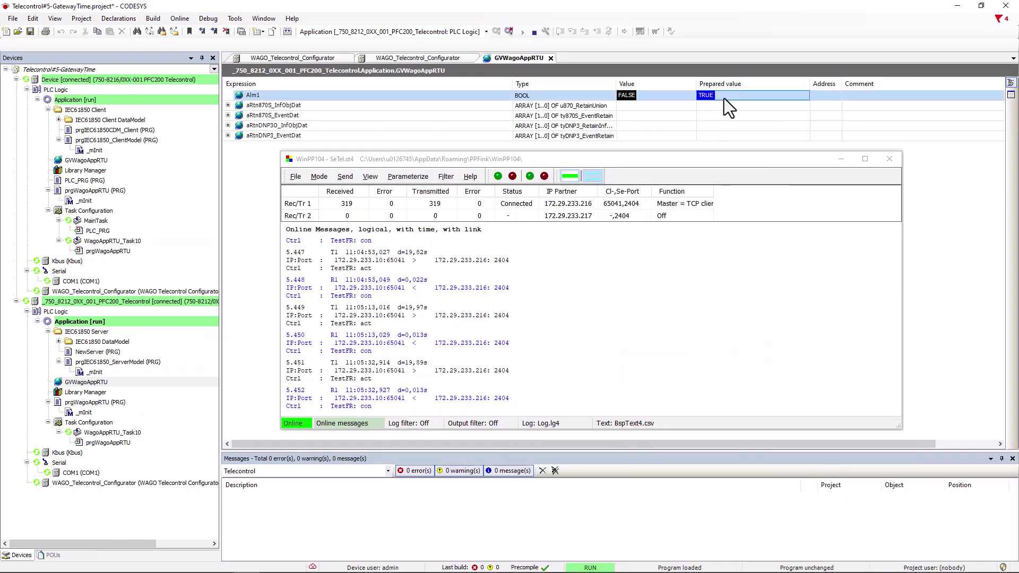
key("ctrl+F7")
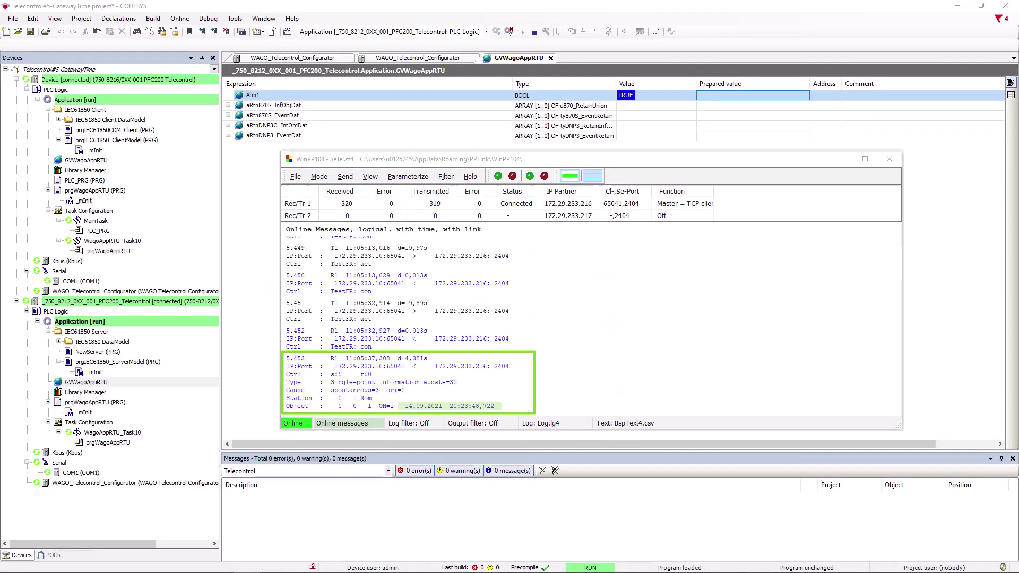
- Review the settings of the IEC 60870-5-104 slave and its single command object in the Telecontrol Configurator
left_click(422, 59)
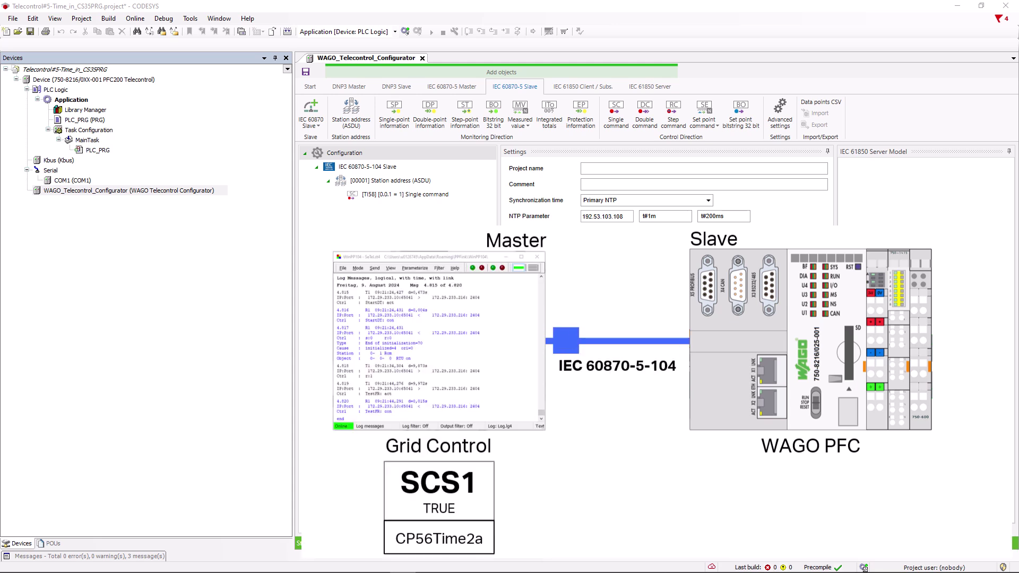
left_click(384, 170)
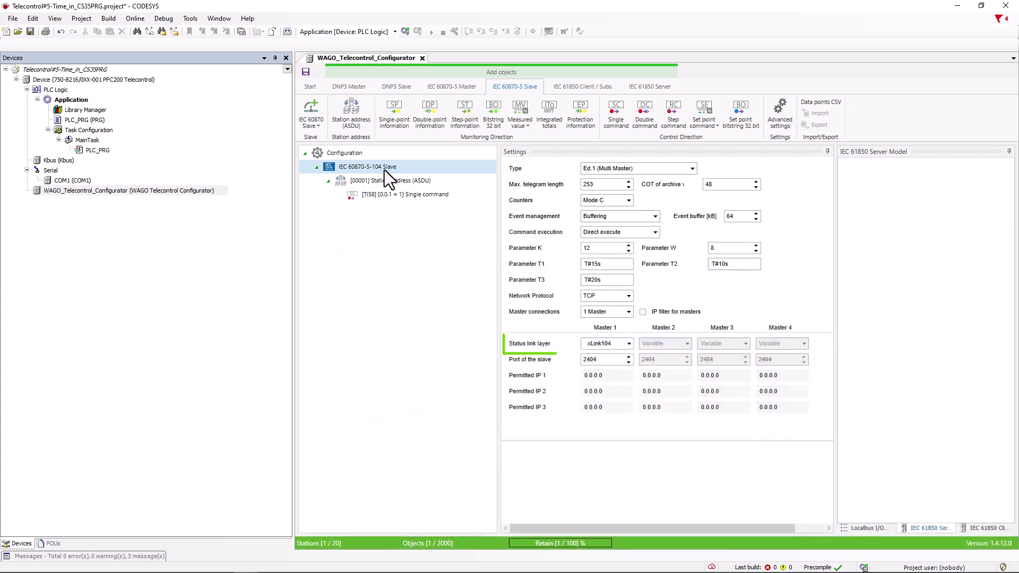
left_click(400, 194)
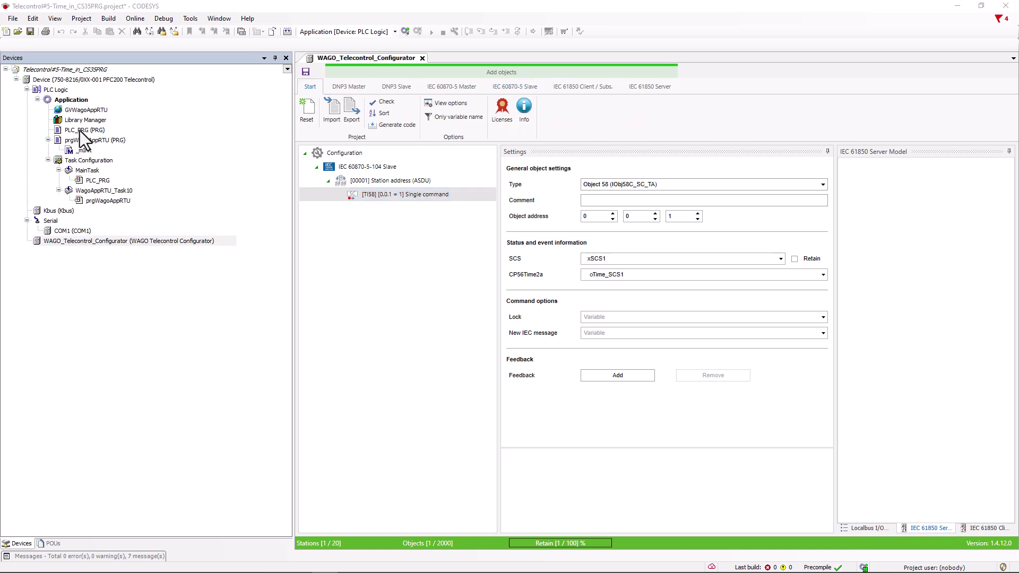
- Open the PLC_PRG program and insert the global variable GVWagoAppRTU.oTime_SCS1 into its code using the Input Assistant
double_click(83, 131)
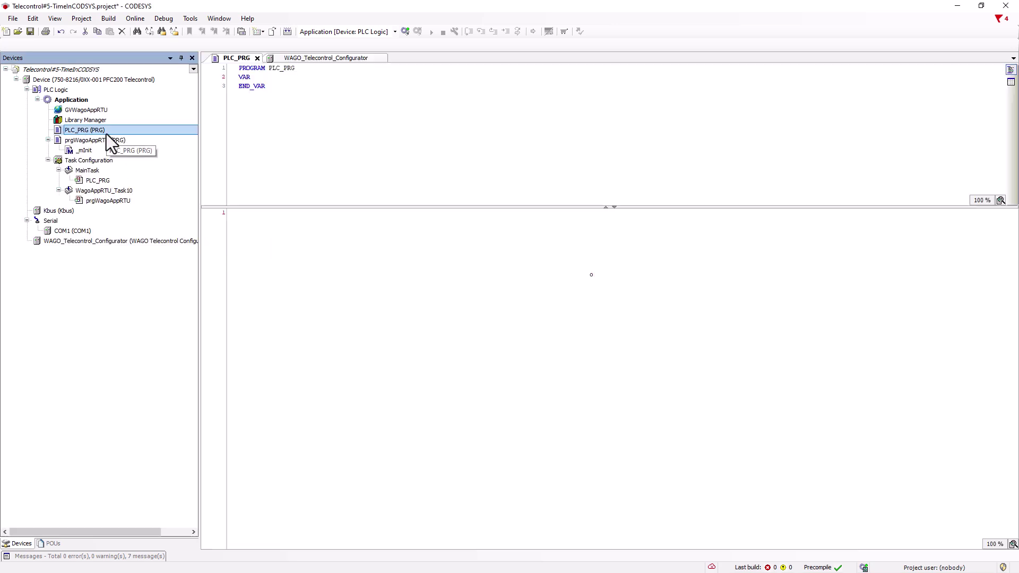
left_click(273, 224)
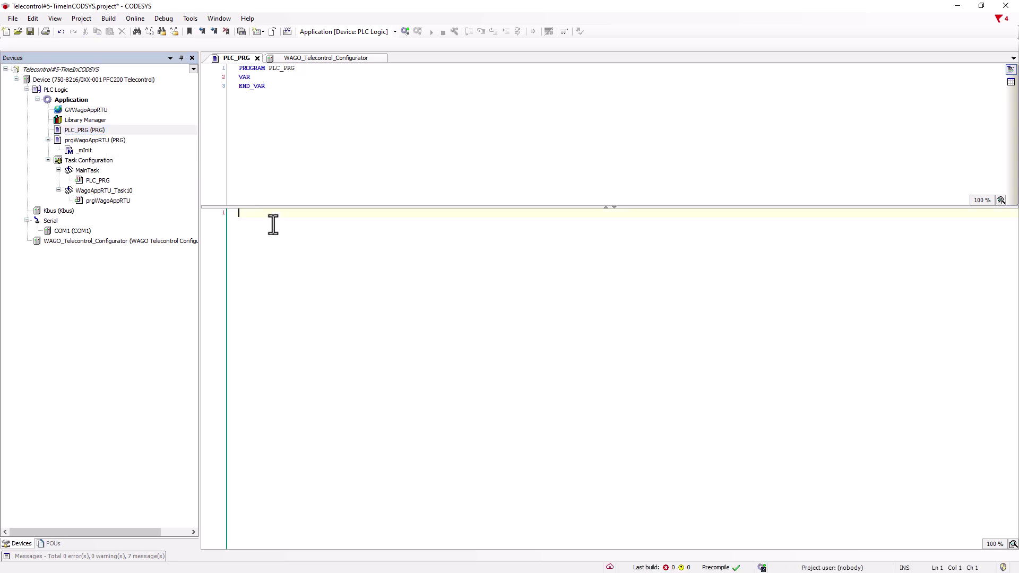
key("F2")
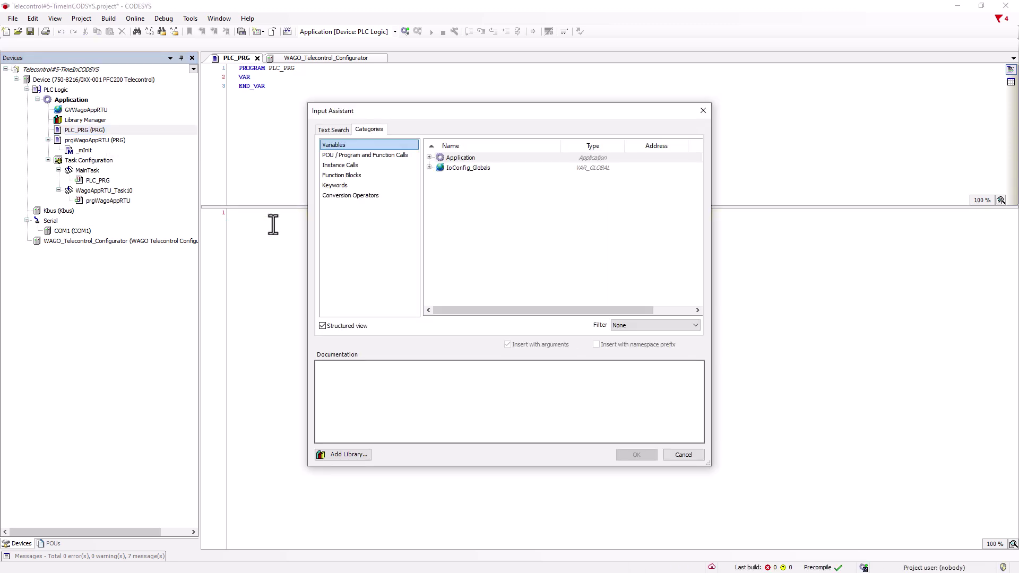
left_click(429, 158)
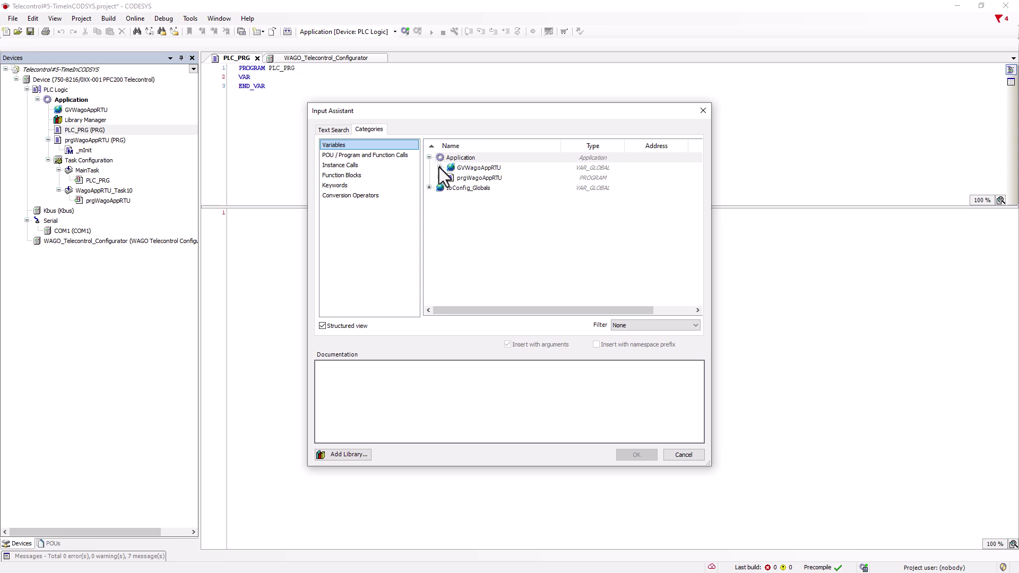
left_click(440, 168)
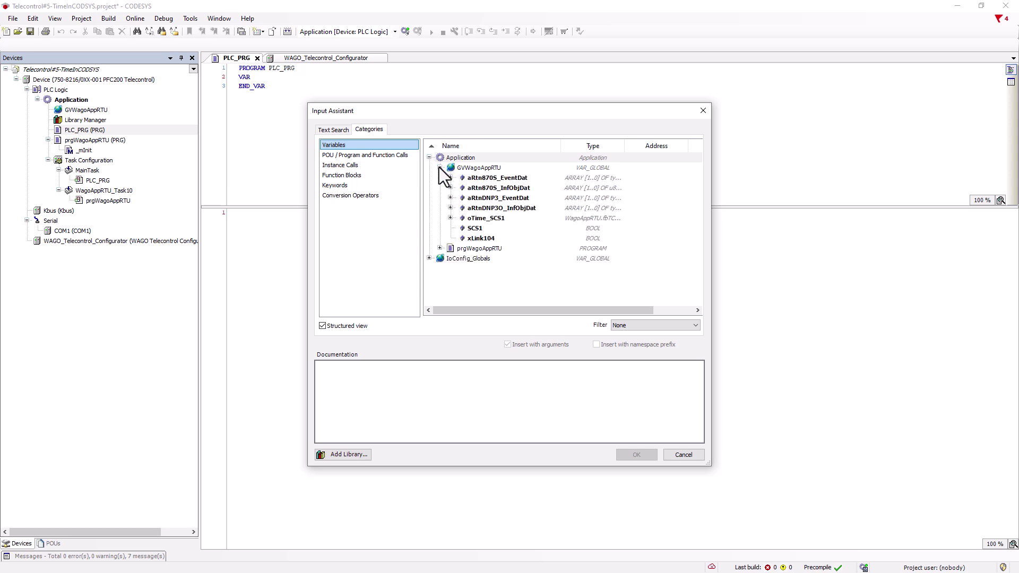
left_click(480, 218)
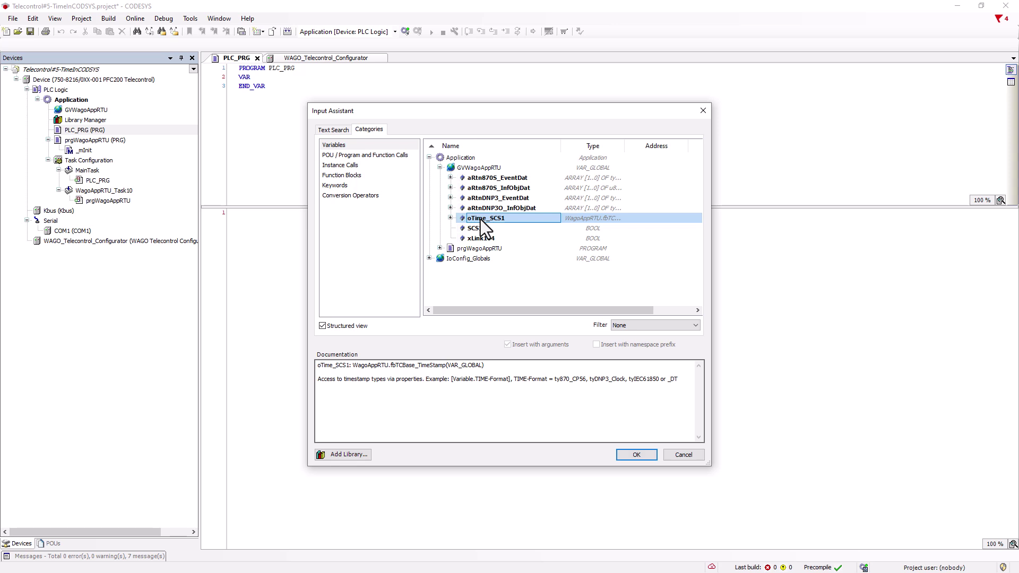
left_click(450, 218)
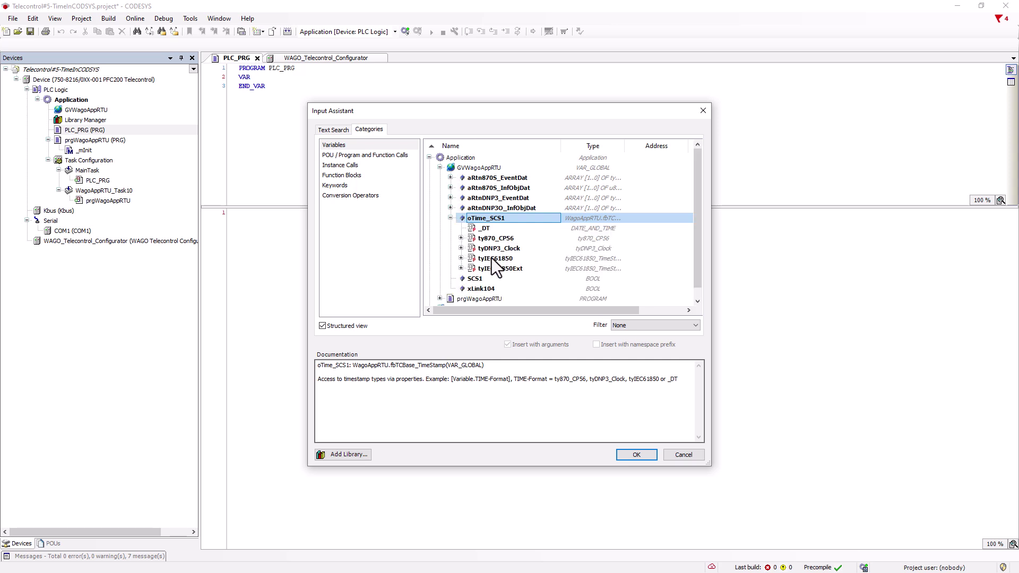
left_click(649, 454)
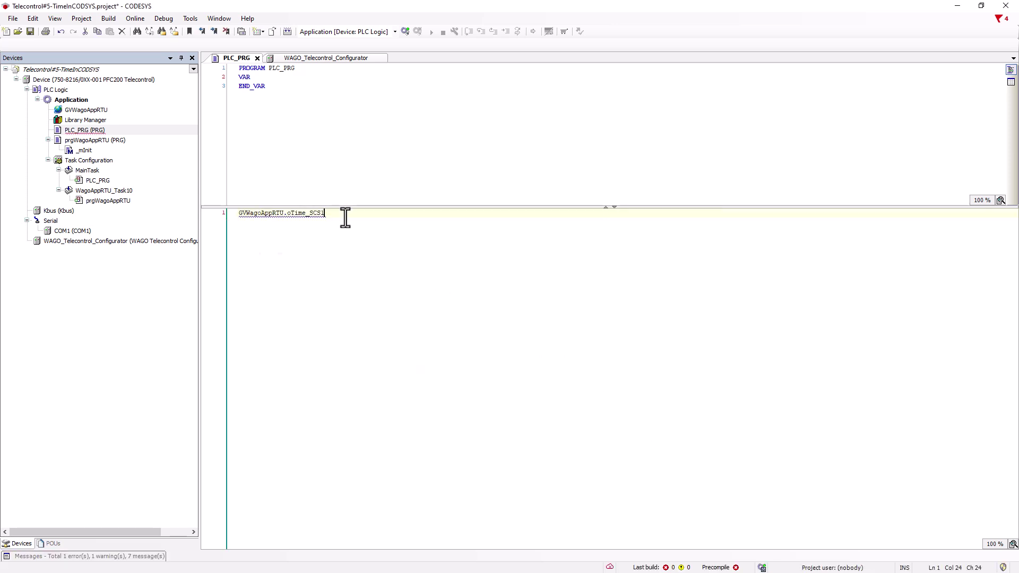
- Append the _DT property to the inserted variable and assign it to dtTime, giving dtTime := GVWagoAppRTU.oTime_SCS1._DT
type(".")
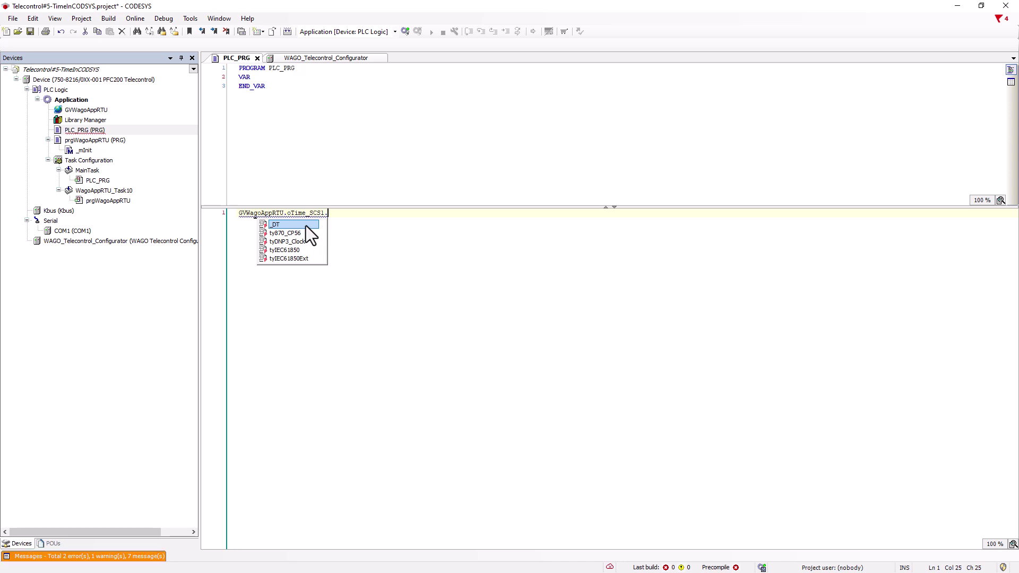
double_click(287, 224)
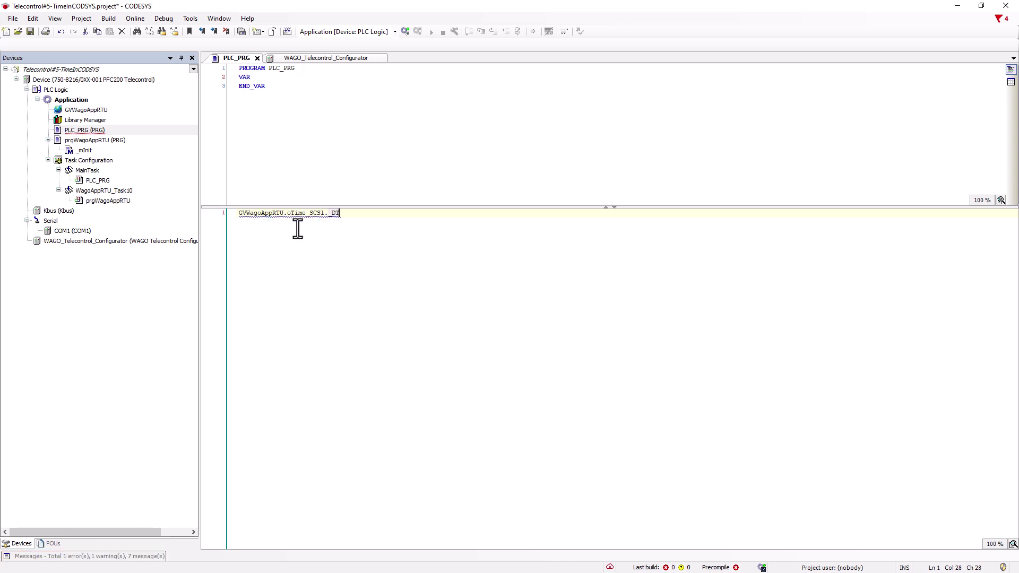
key("Home")
type(":=")
key("Home")
type("dtTime")
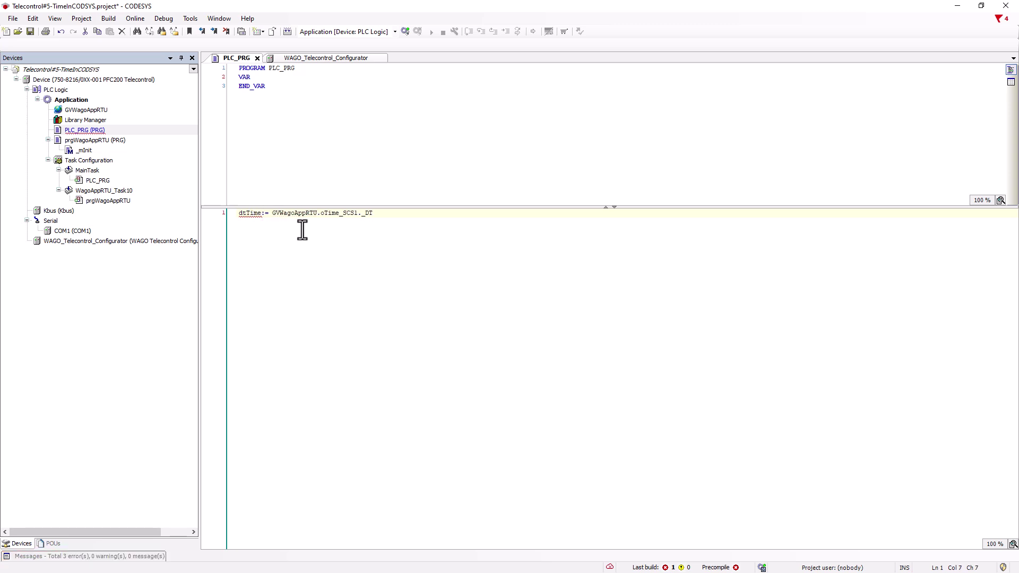
- Declare dtTime as a DATE_AND_TIME variable in PLC_PRG and end the assignment with a semicolon
left_click(246, 213)
left_click(246, 224)
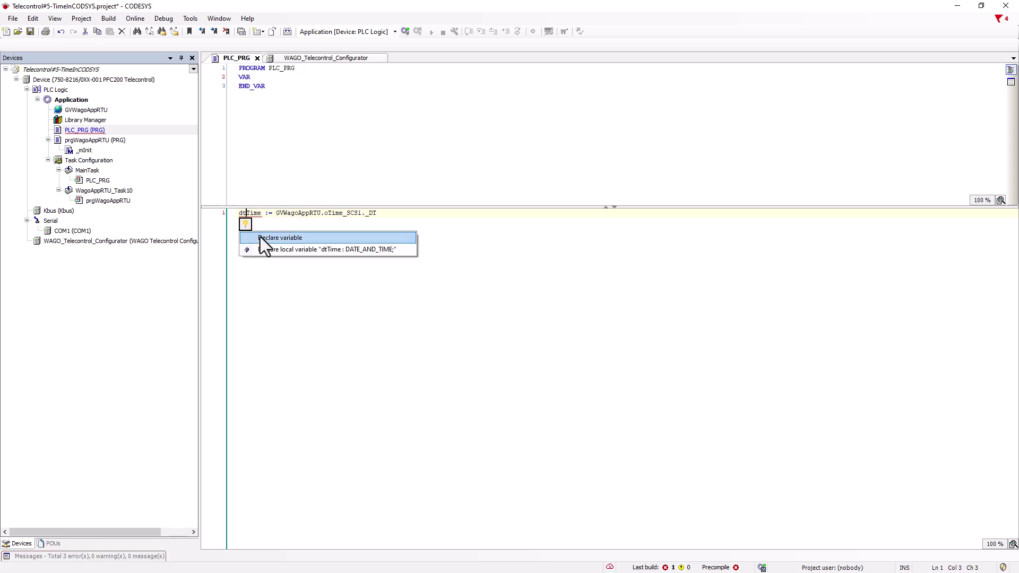
left_click(274, 238)
left_click(578, 346)
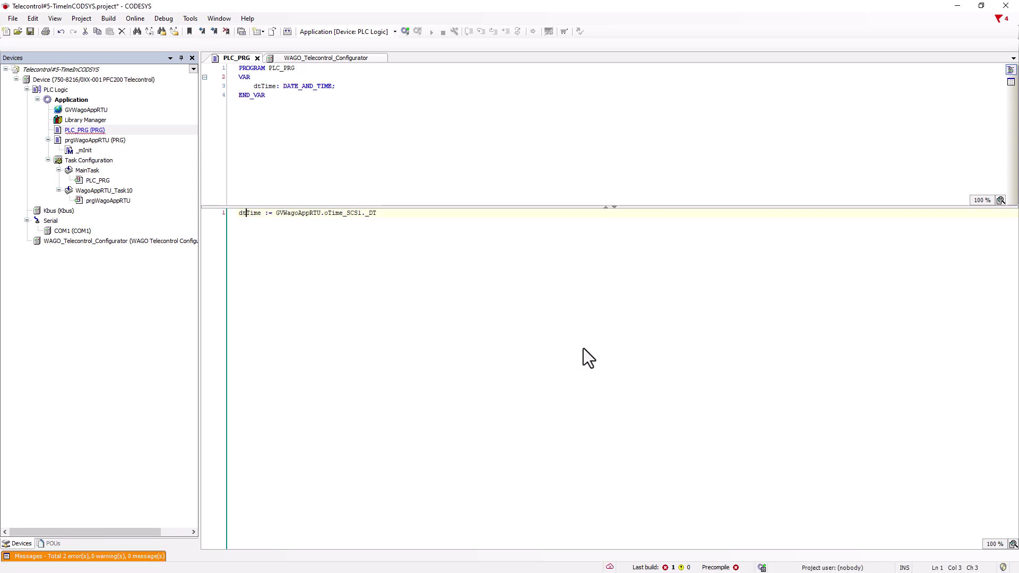
left_click(392, 214)
type(";")
- Log in to the controller, download the application and start it
left_click(405, 32)
left_click(492, 345)
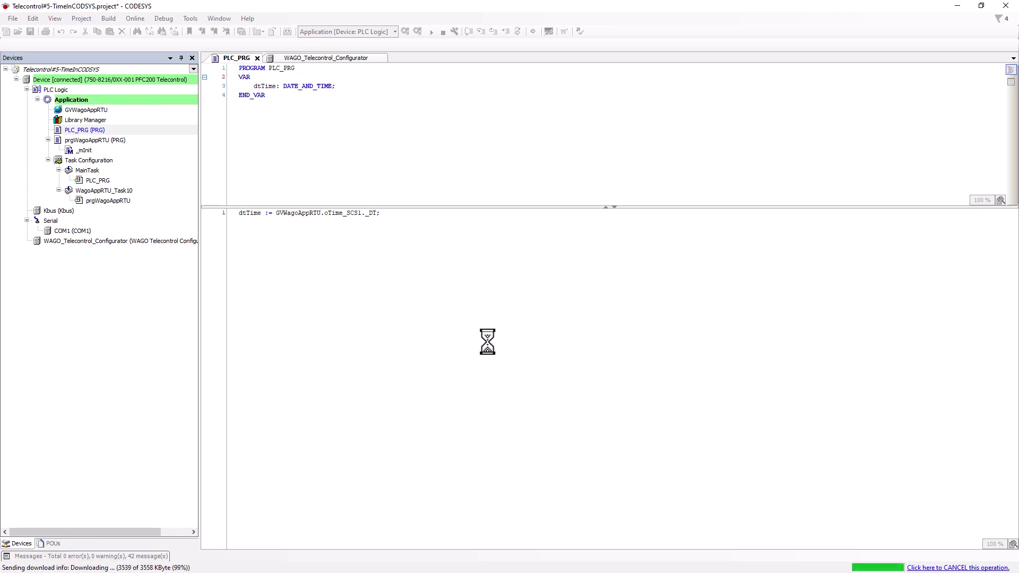
left_click(431, 33)
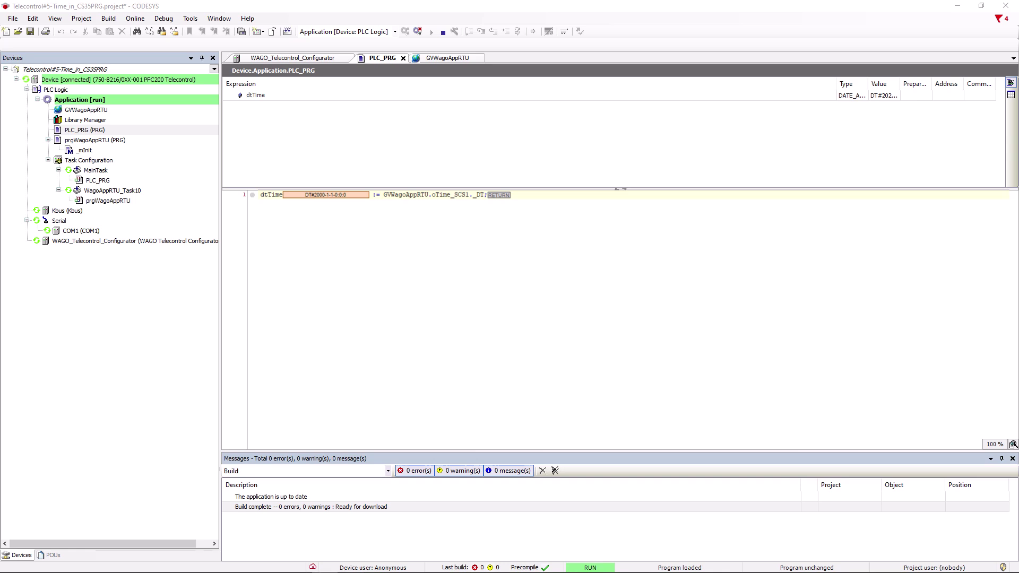
- Switch to WinPP104, move its window clear of the dtTime code line and send the message "Einzelbefehl mit Datum"
key("alt+Tab")
left_click_drag(555, 205, 593, 225)
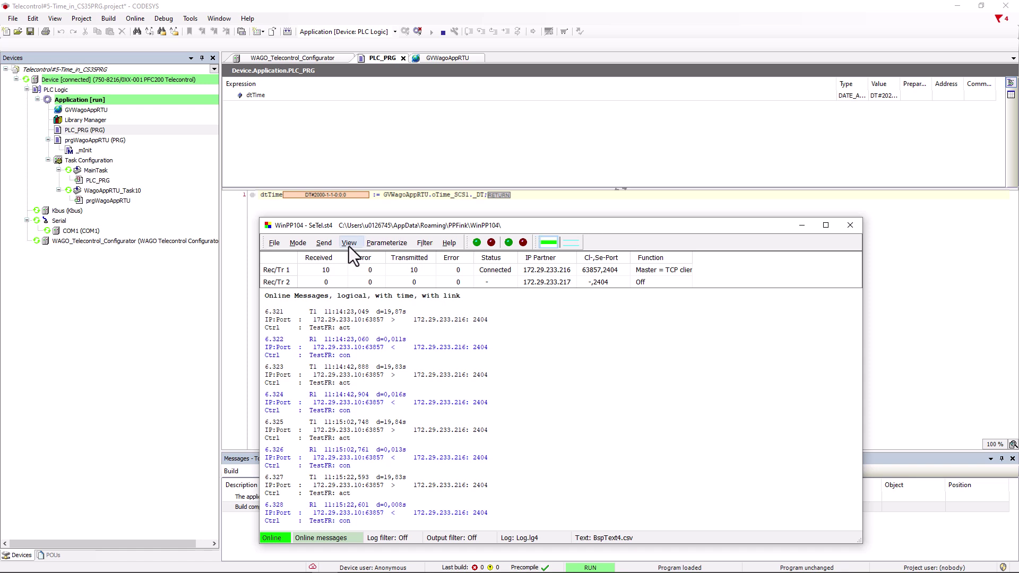
left_click(329, 242)
mouse_move(349, 256)
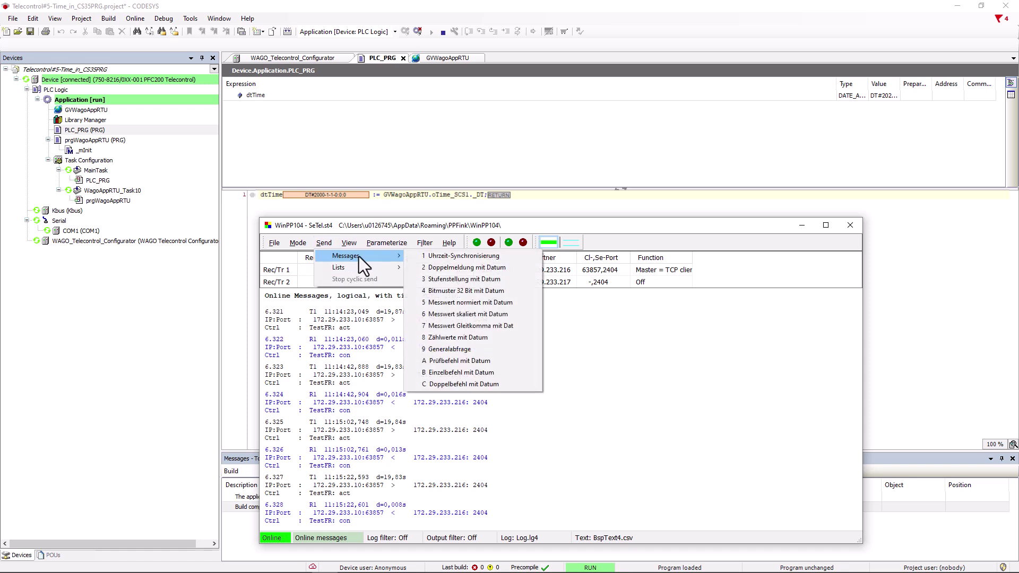
left_click(477, 373)
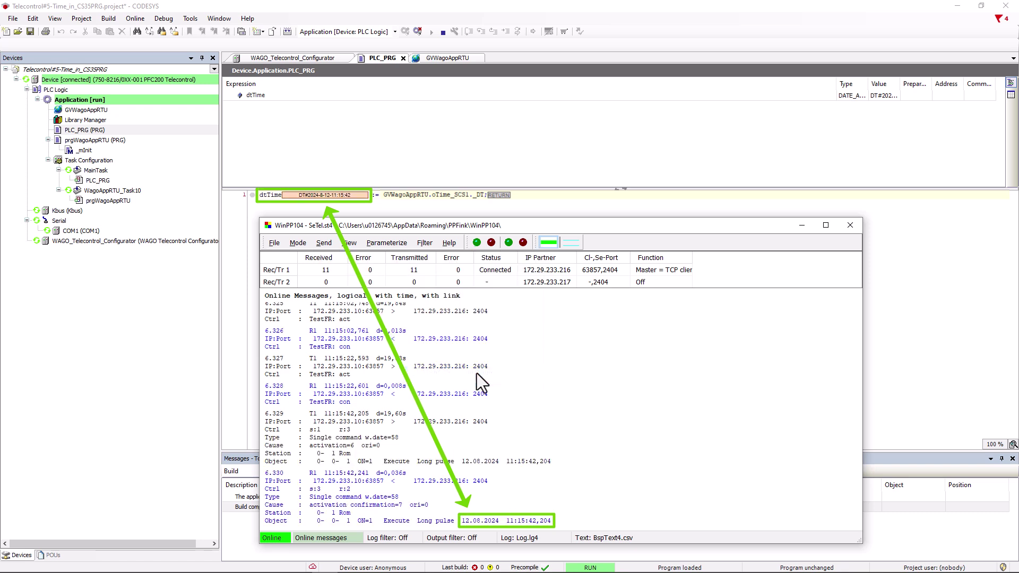